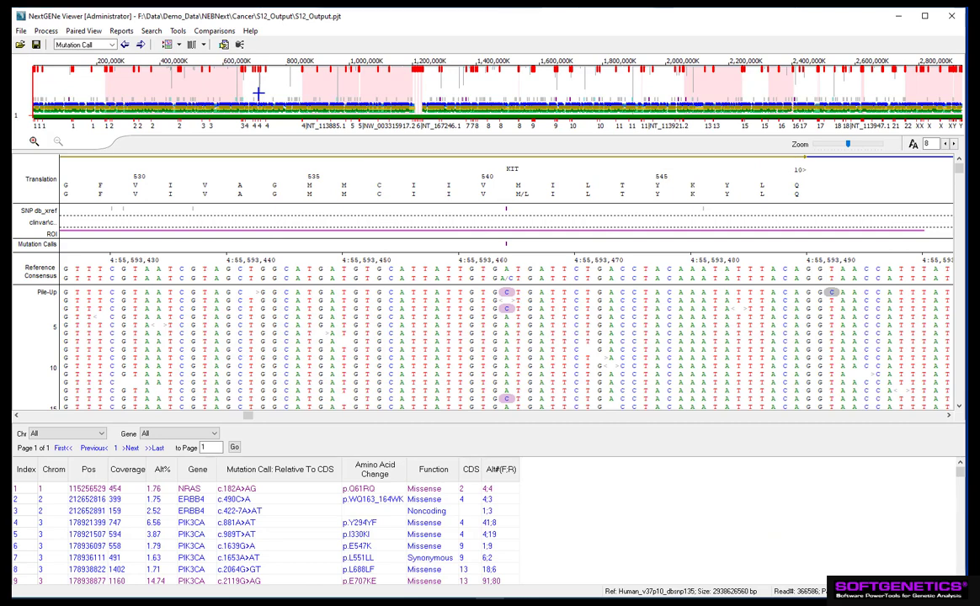
Step: Switch the report layout so the report is shown at the right of the viewer
left_click(179, 46)
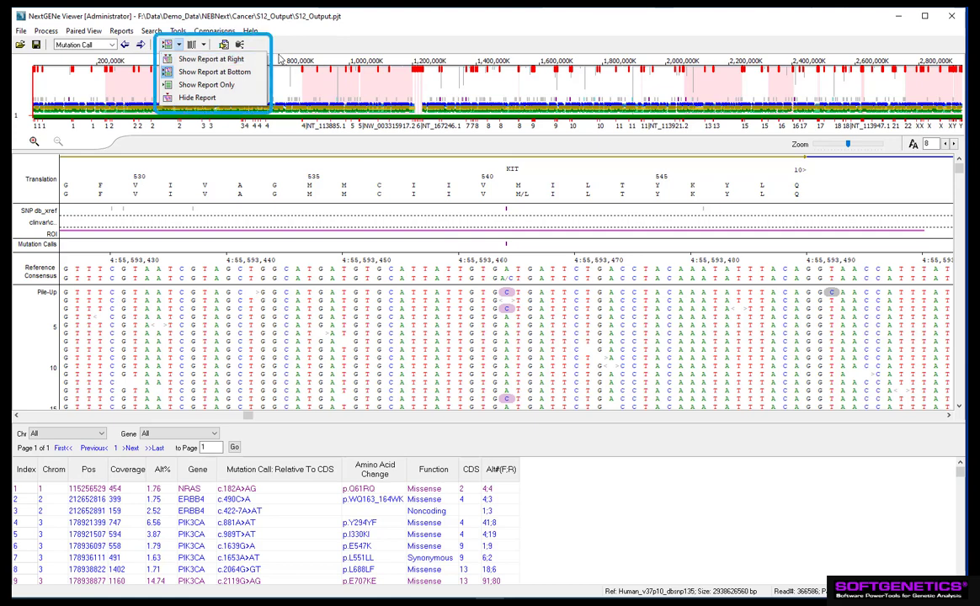
left_click(282, 59)
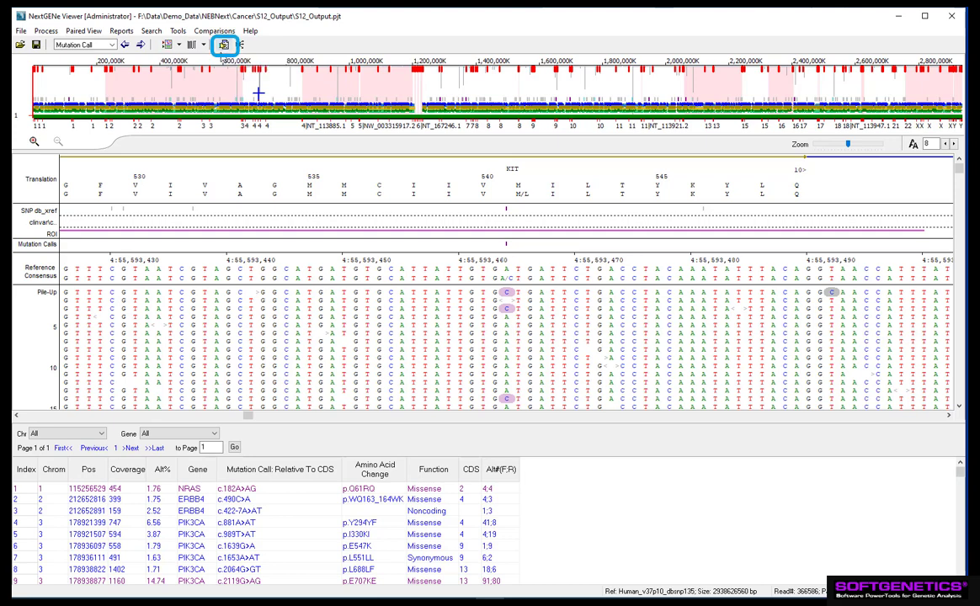
Step: Open the Mutation Report Settings
left_click(122, 31)
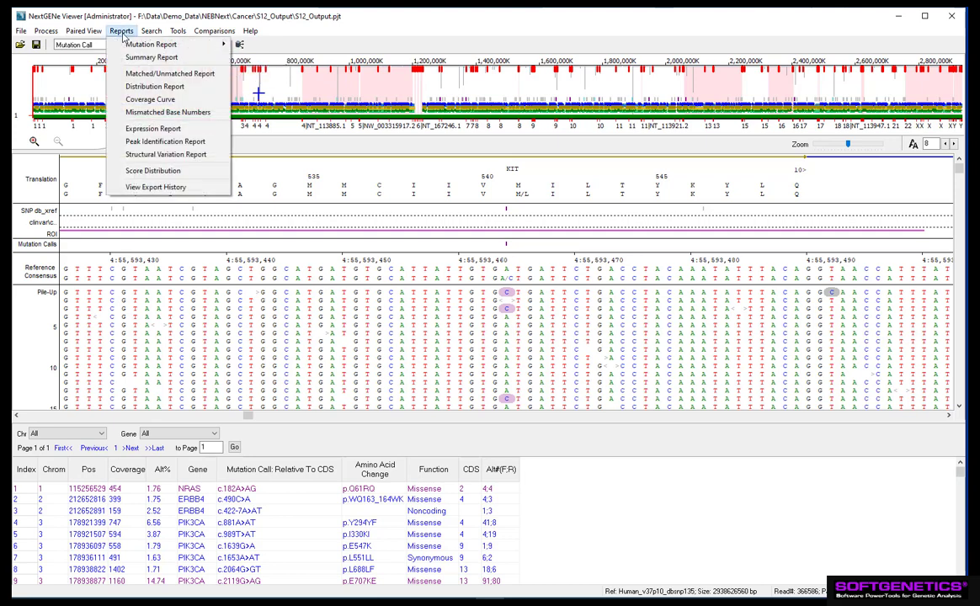
mouse_move(160, 44)
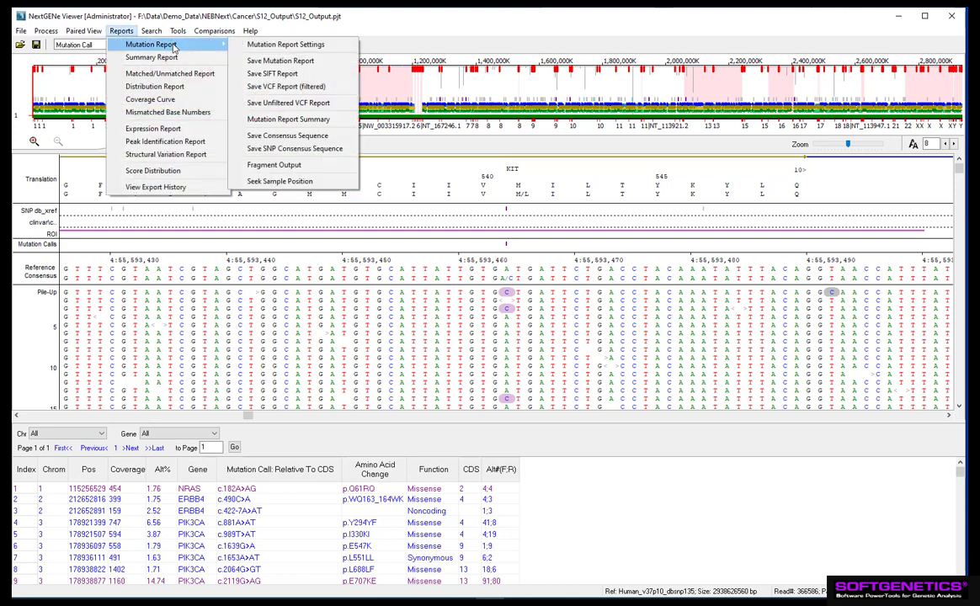
left_click(284, 45)
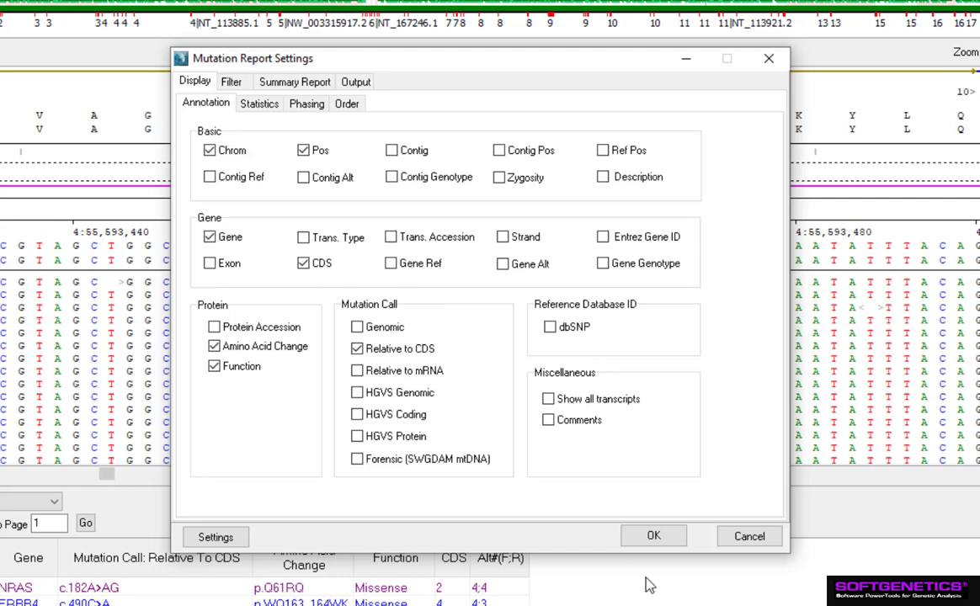
Step: Browse the mutation report's Statistics, Phasing and column Order display settings
left_click(259, 103)
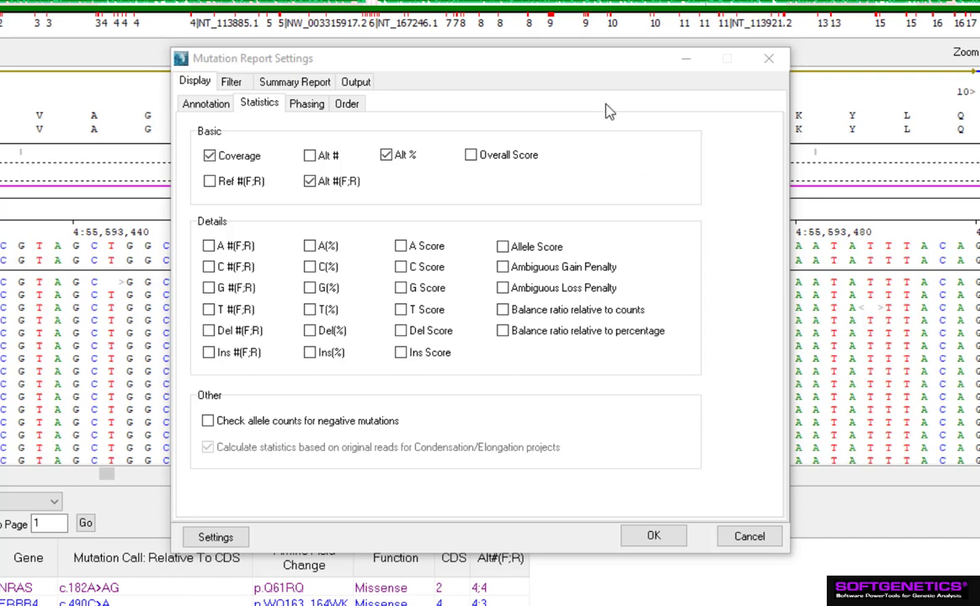
left_click(305, 103)
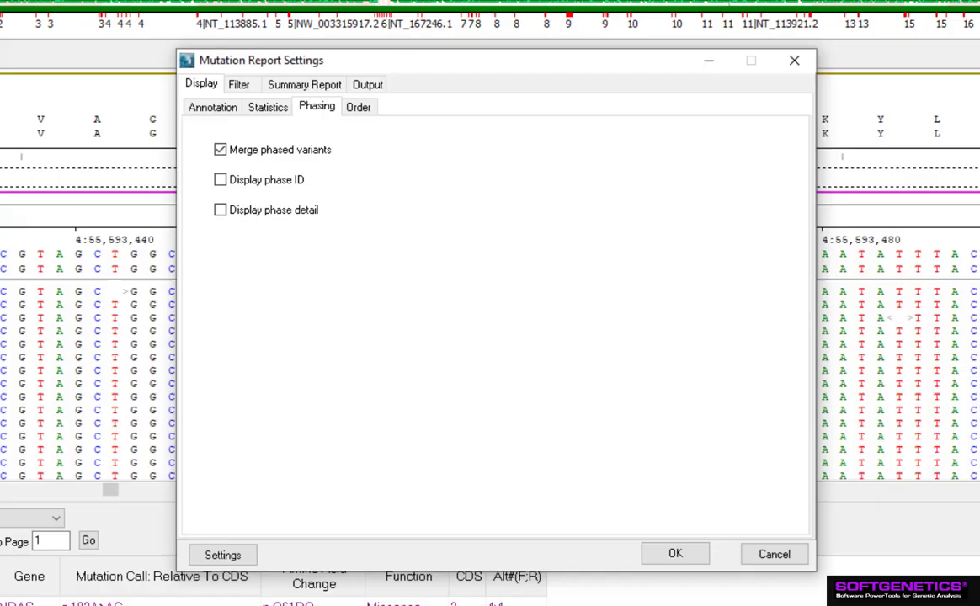
left_click(357, 107)
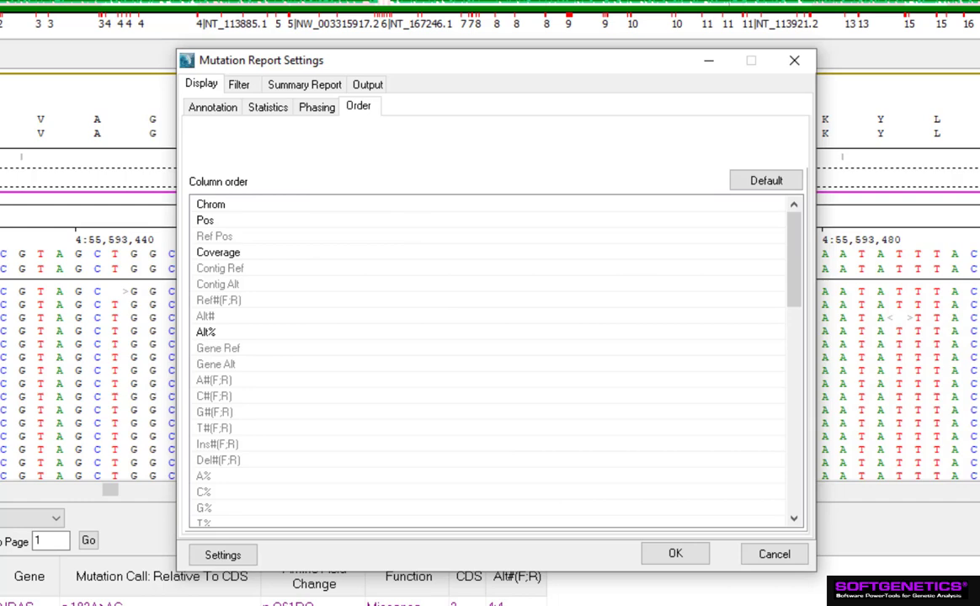
left_click_drag(282, 336, 212, 344)
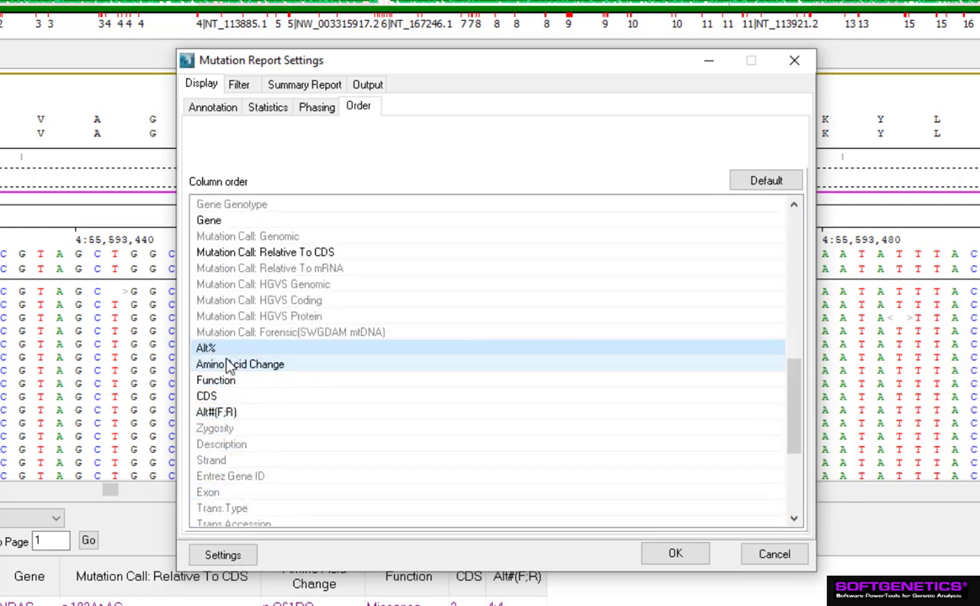
Step: Review the mutation report filters for annotation, bias, score, statistics and ROI
left_click(241, 84)
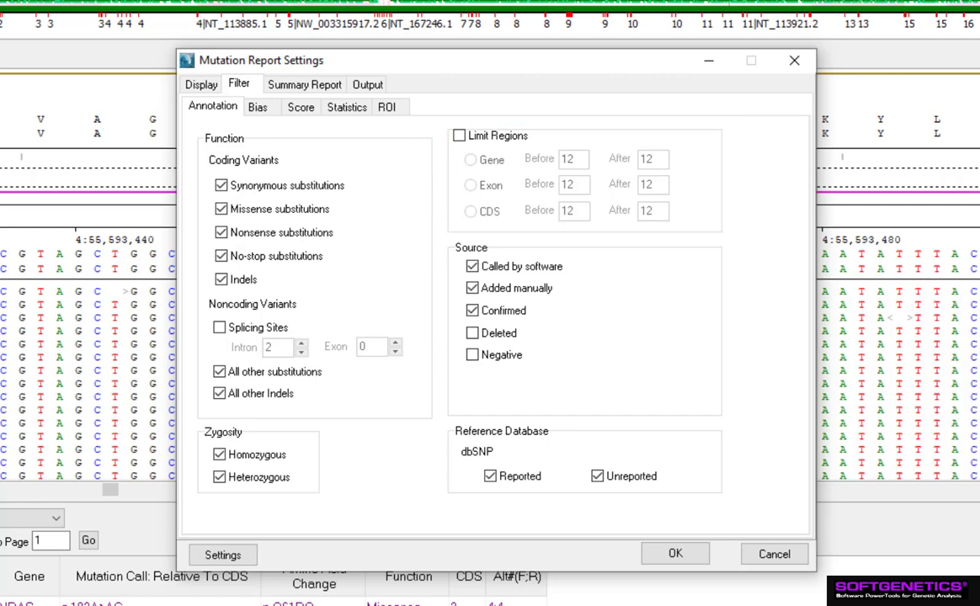
left_click(254, 104)
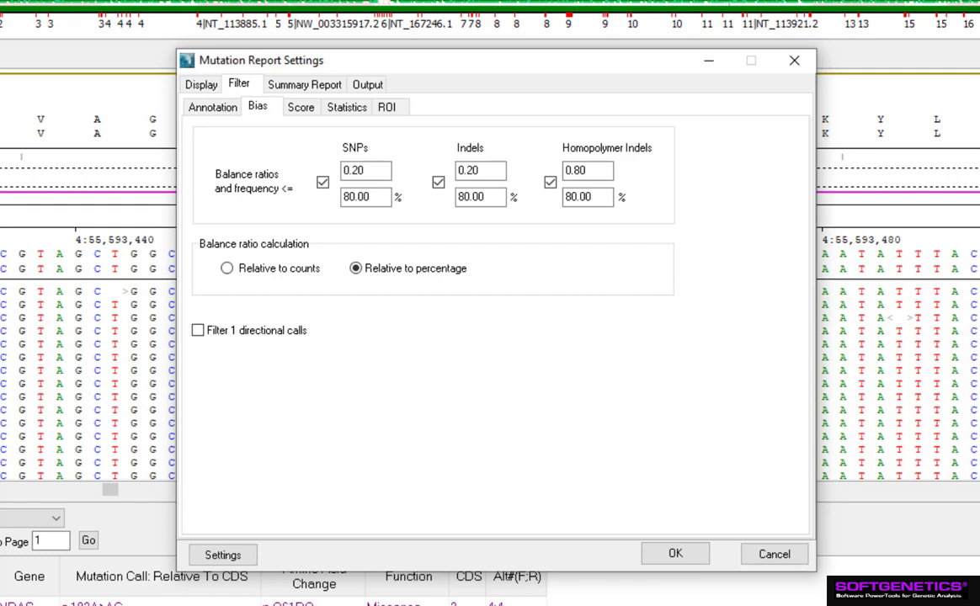
left_click(300, 115)
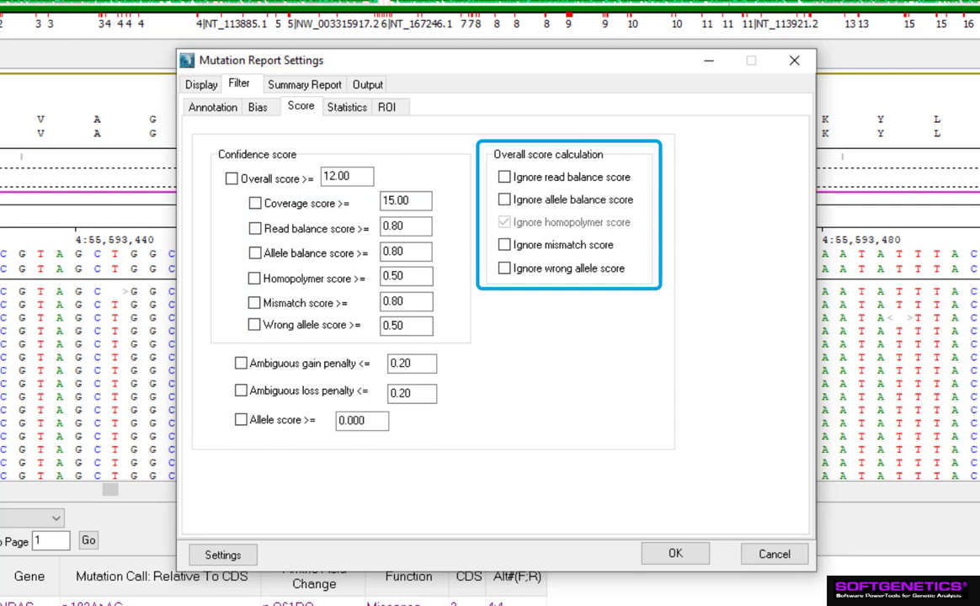
left_click(327, 110)
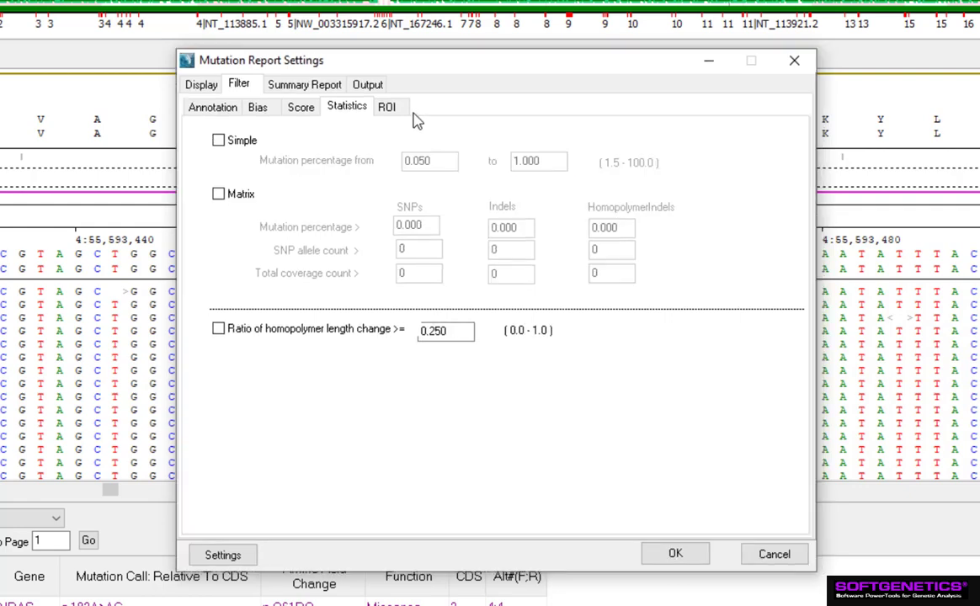
left_click(388, 106)
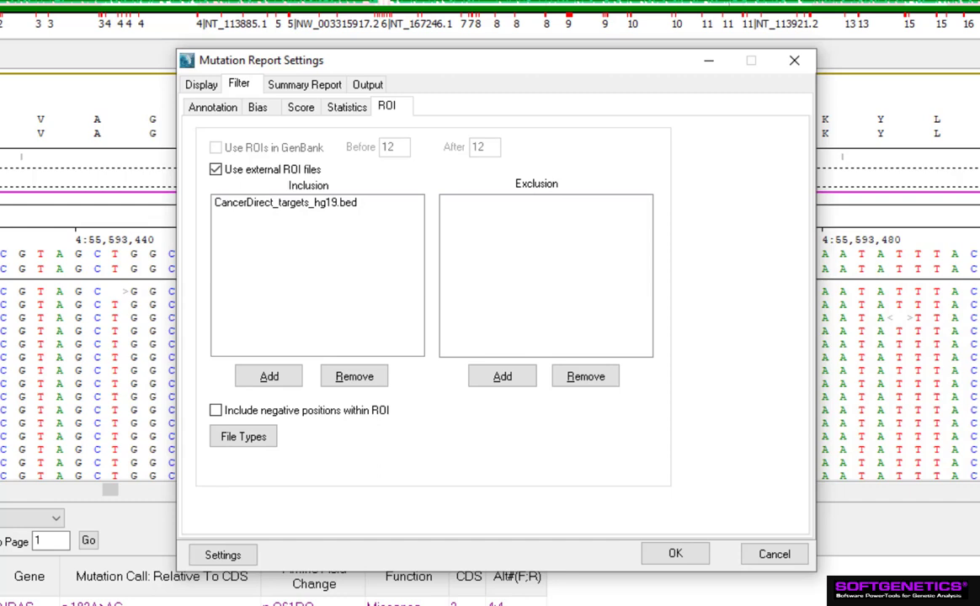
Step: Review the summary report name and additional output options, then close the mutation report settings
left_click(294, 83)
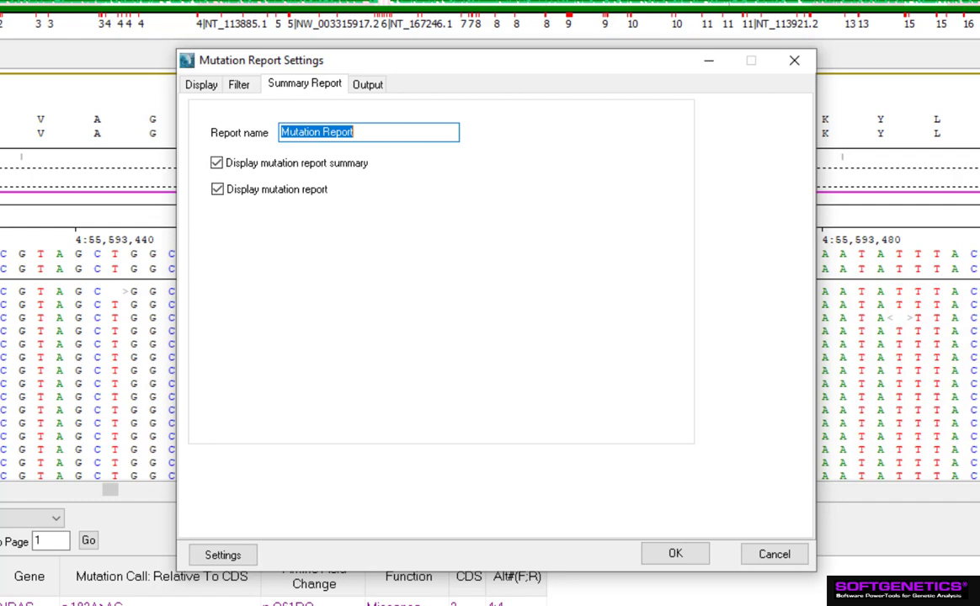
left_click(367, 85)
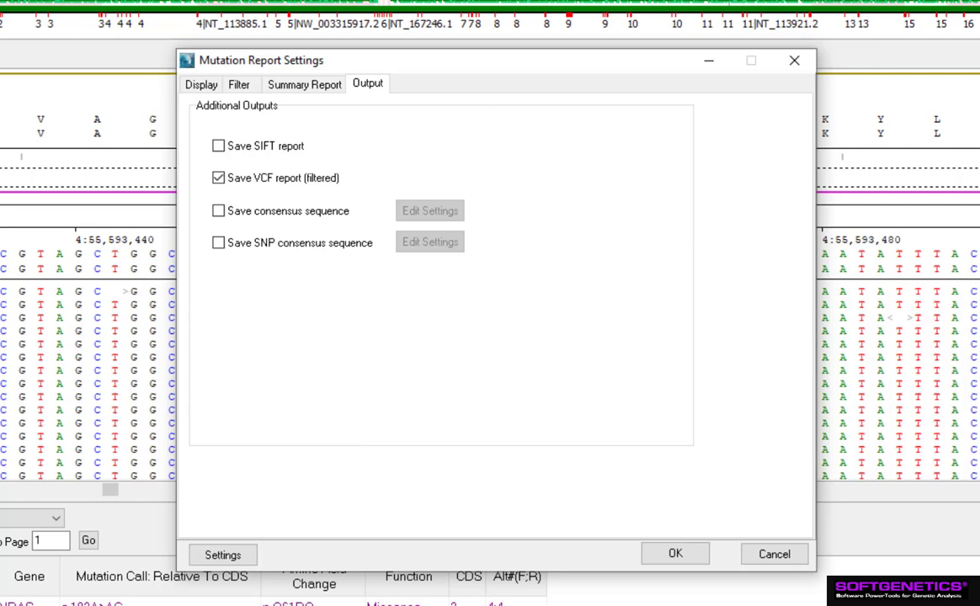
left_click(223, 554)
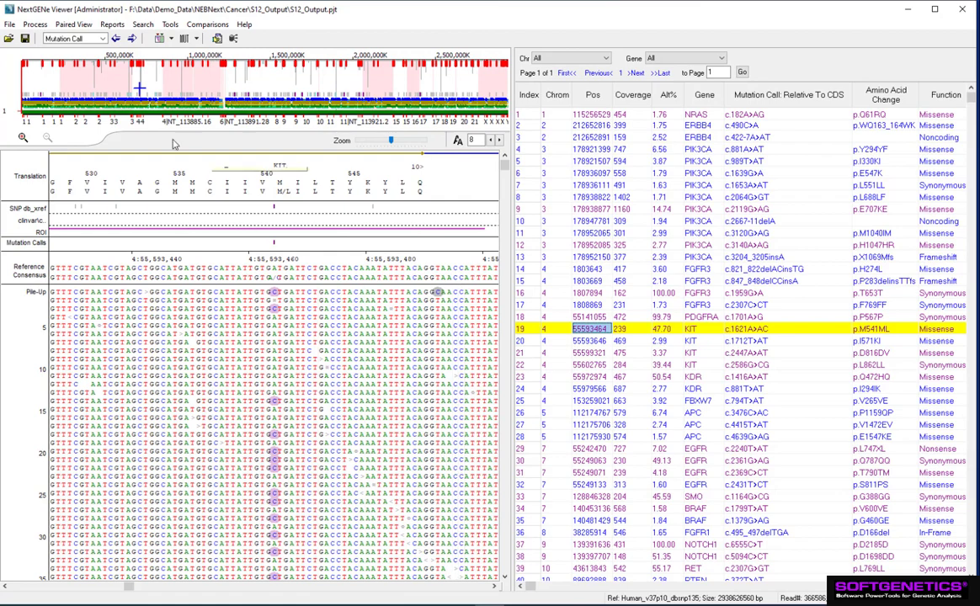
Step: Open the Coverage Curve report
left_click(105, 27)
mouse_move(109, 38)
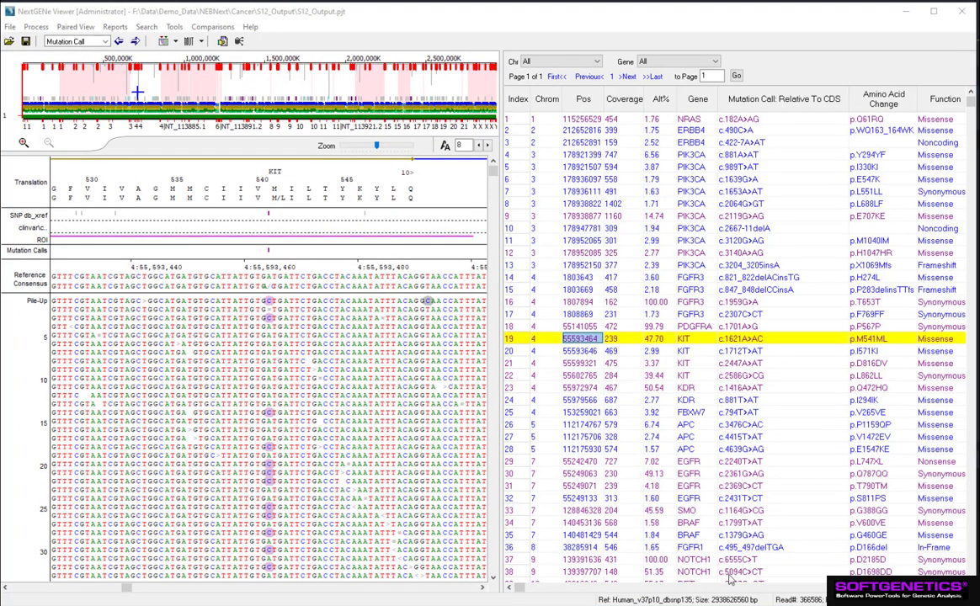
left_click(115, 27)
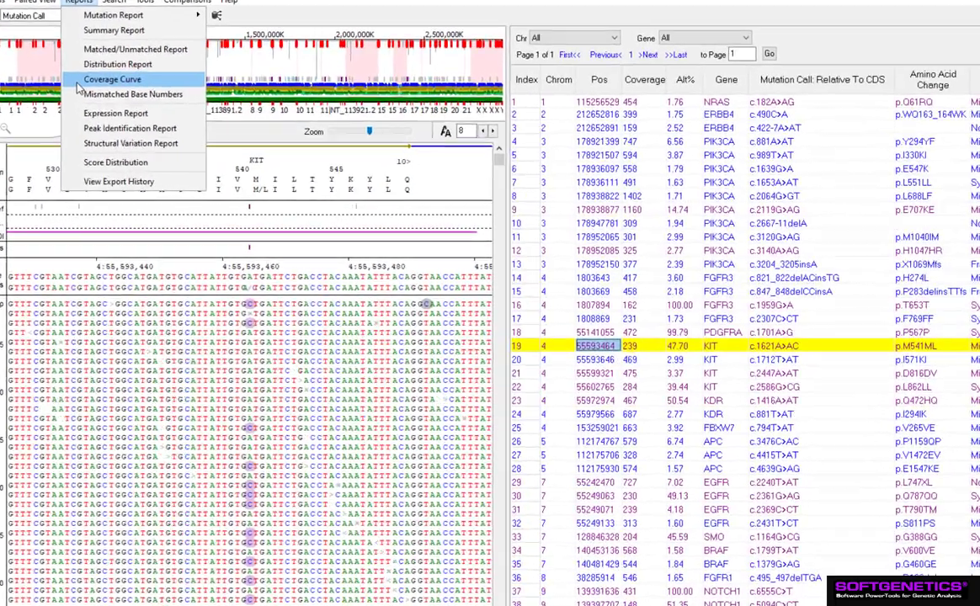
left_click(118, 100)
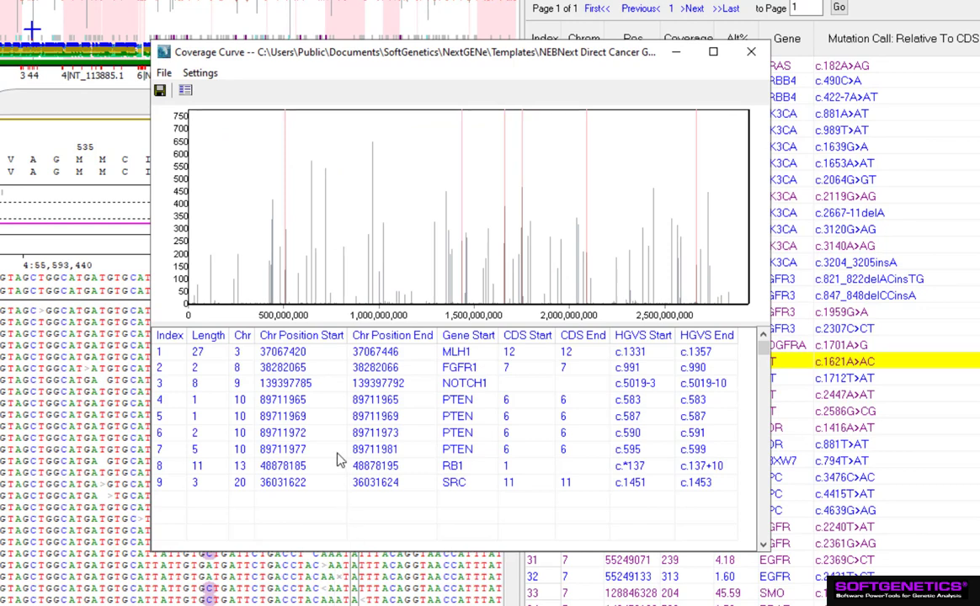
Step: Review the coverage curve settings for general, display and summary report options and close them
left_click(200, 73)
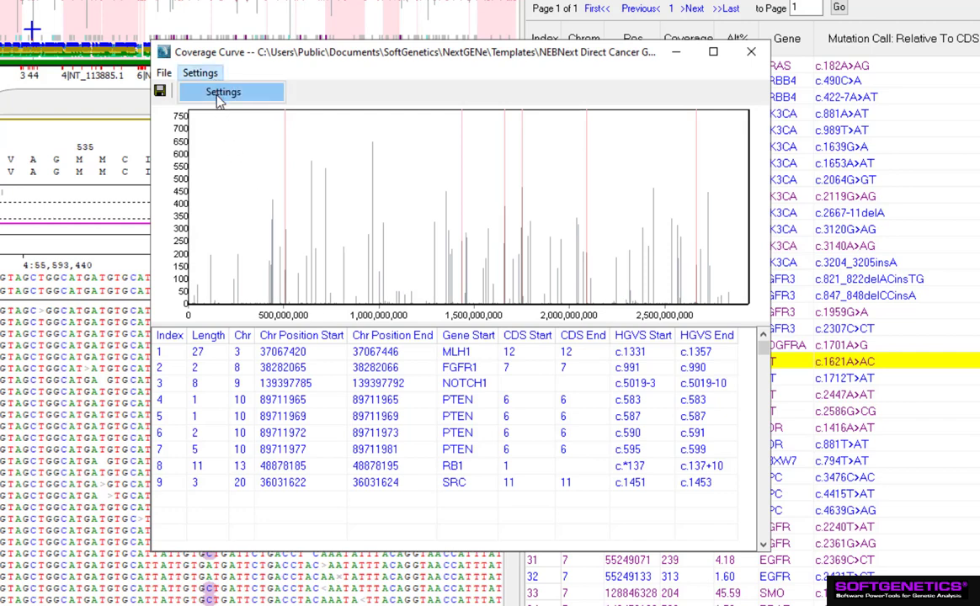
left_click(218, 92)
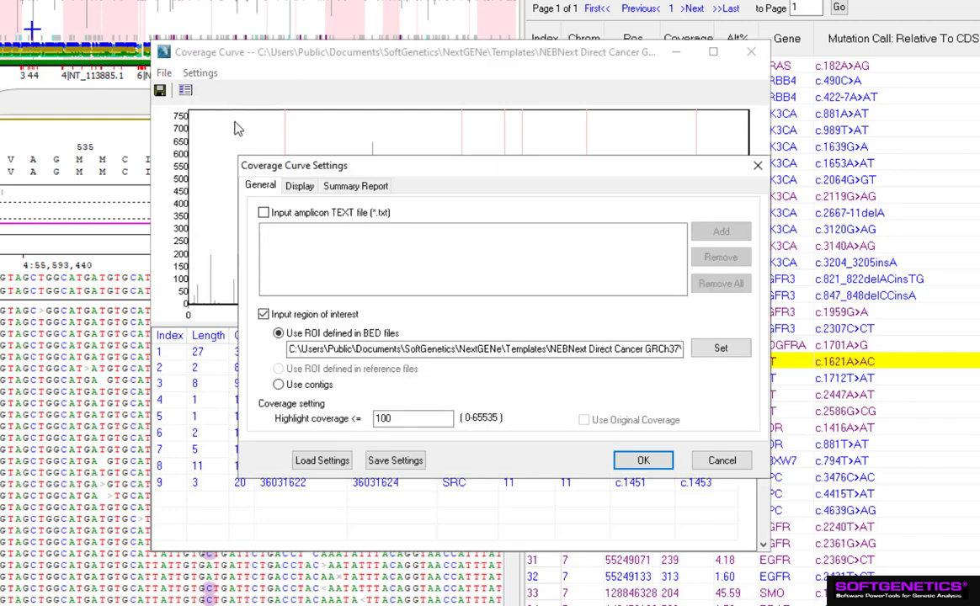
left_click_drag(367, 169, 301, 151)
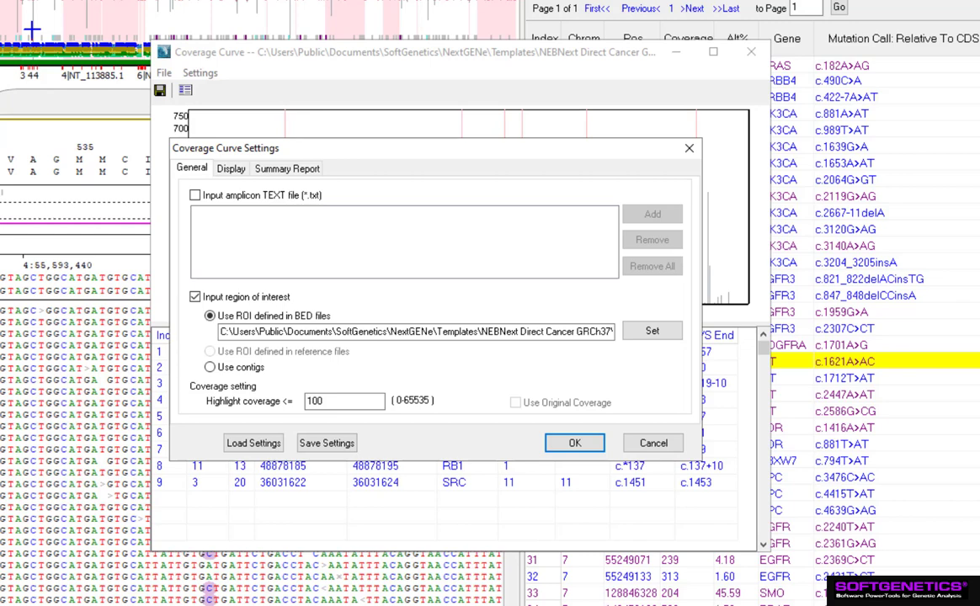
left_click(240, 170)
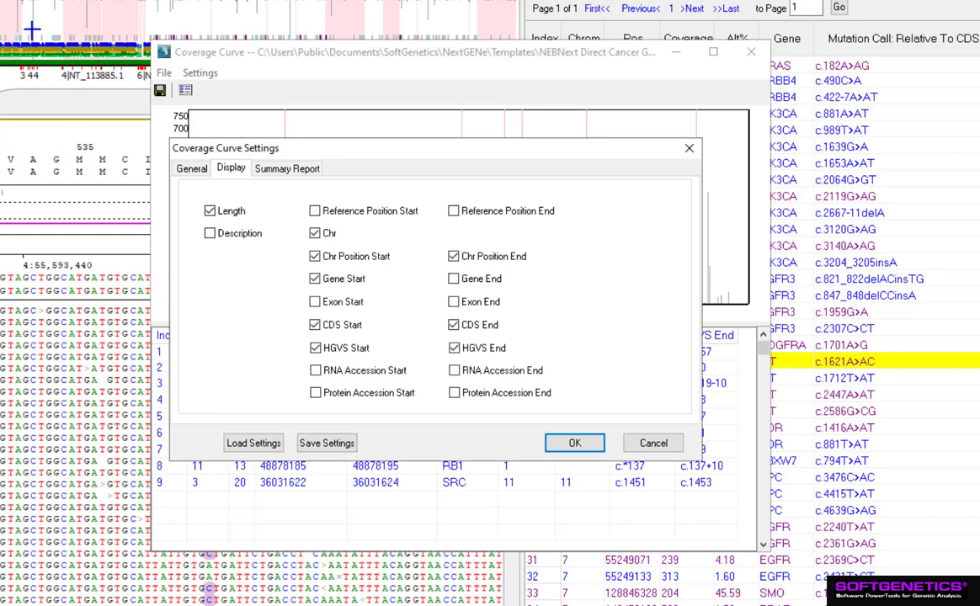
left_click(282, 168)
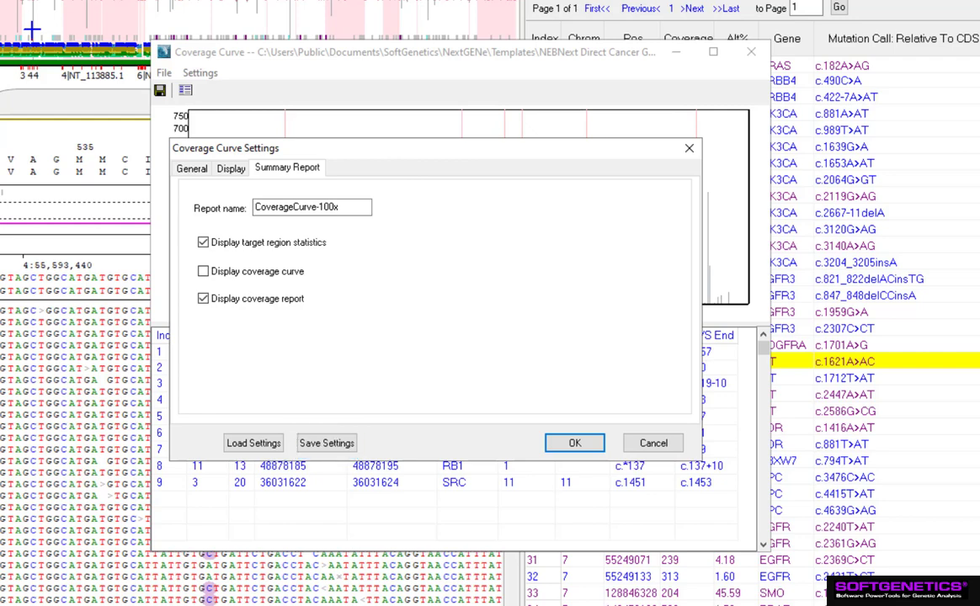
key("Return")
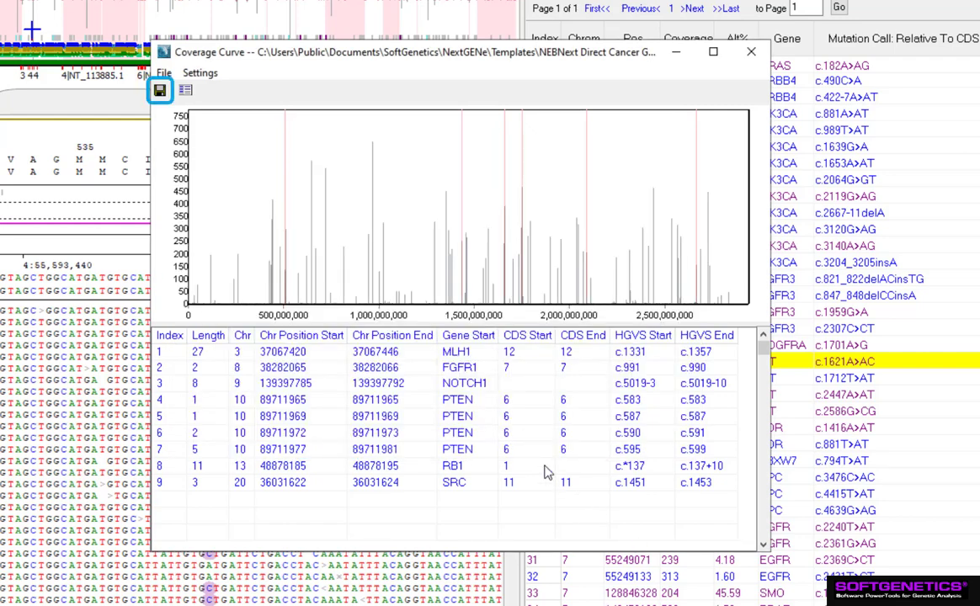
Step: Open the Target Region Statistics and examine the coverage statistics and its save option
left_click(168, 73)
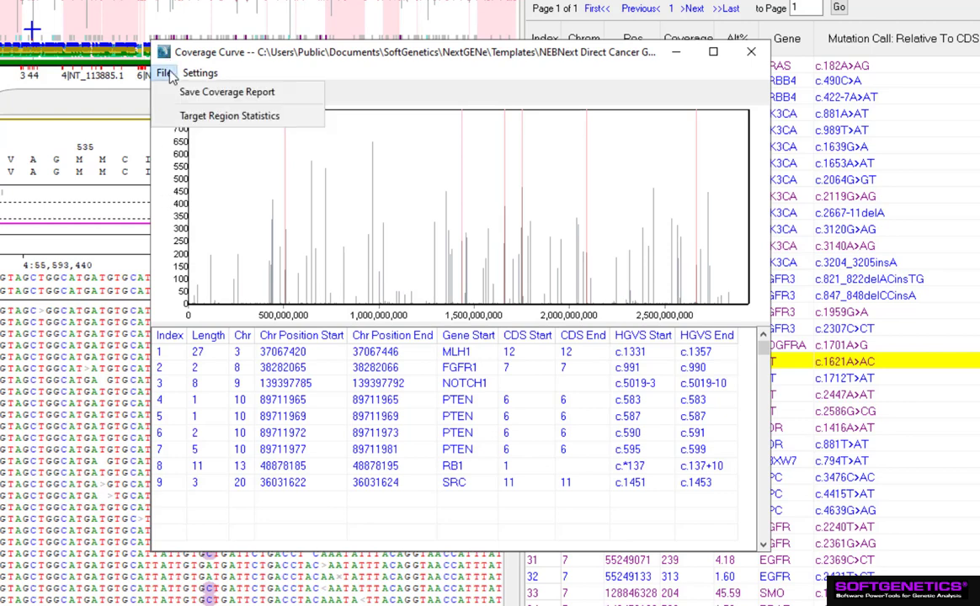
left_click(198, 121)
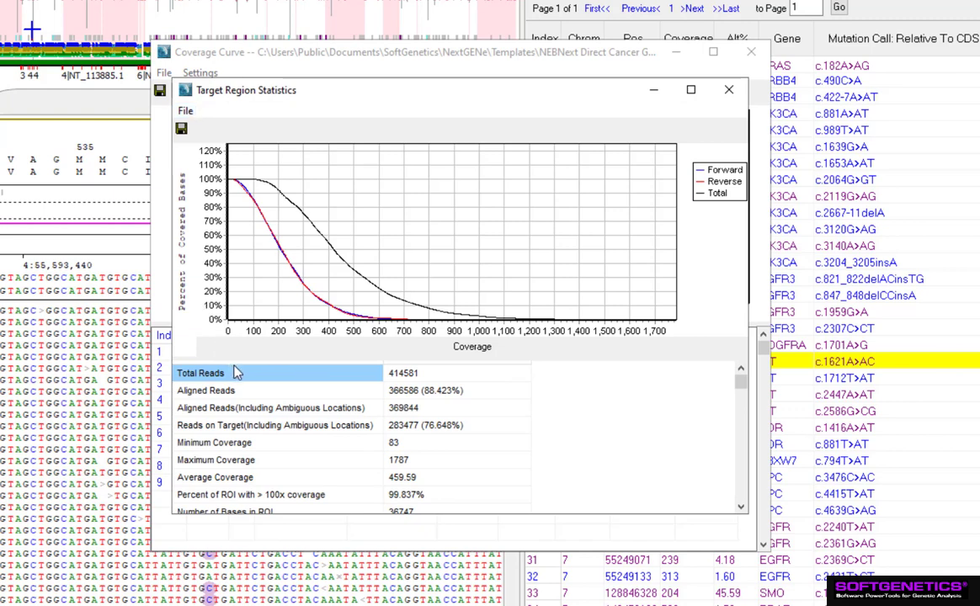
left_click_drag(234, 360, 234, 267)
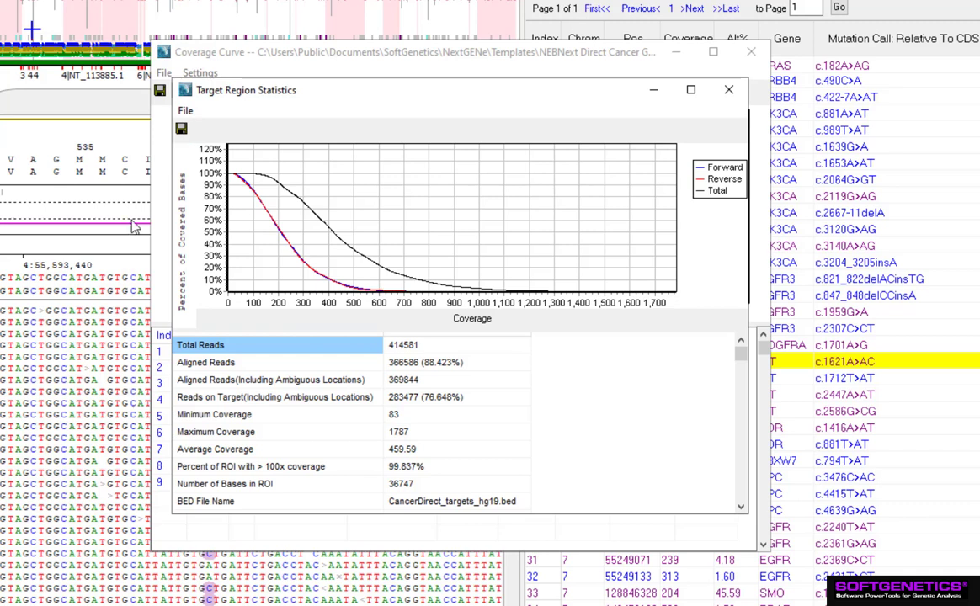
left_click(185, 112)
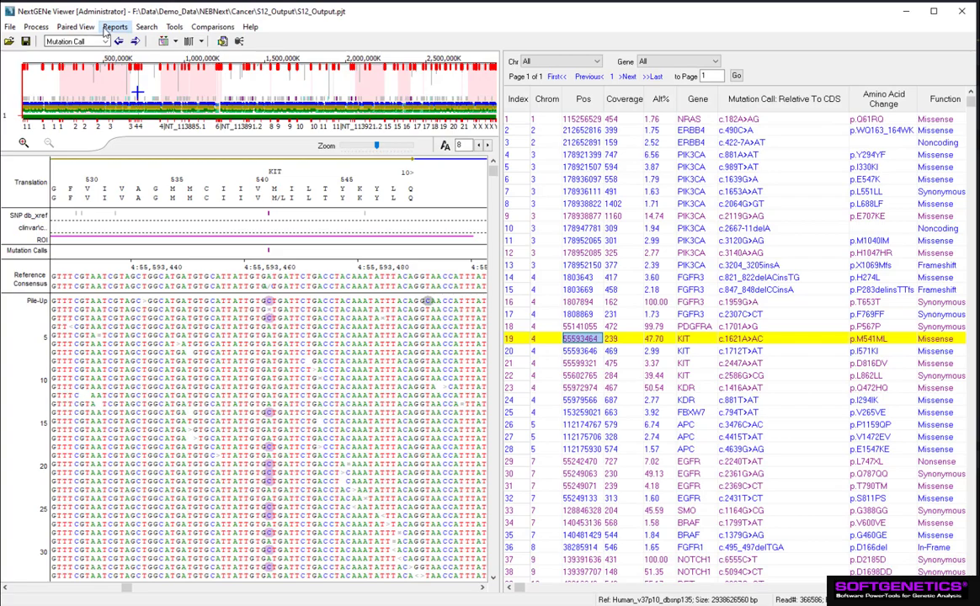
Step: Open the Expression Report settings and review its Display, Filters and Summary Report options
left_click(109, 28)
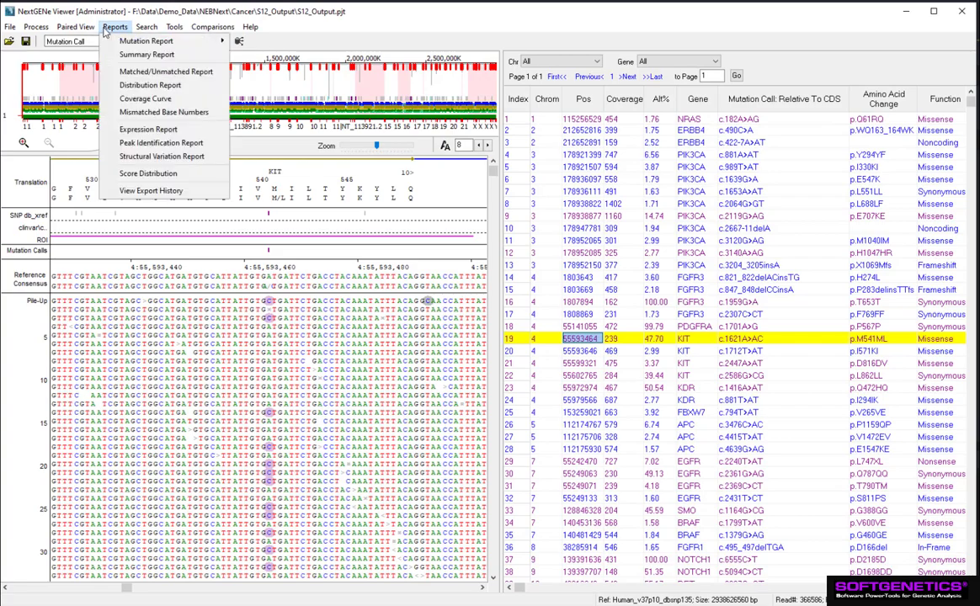
left_click(148, 129)
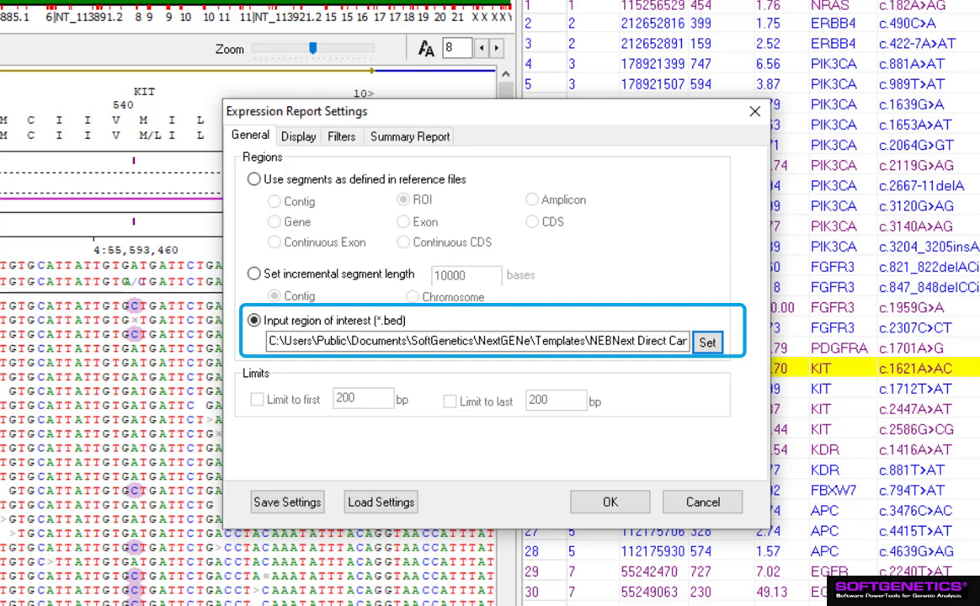
left_click(298, 135)
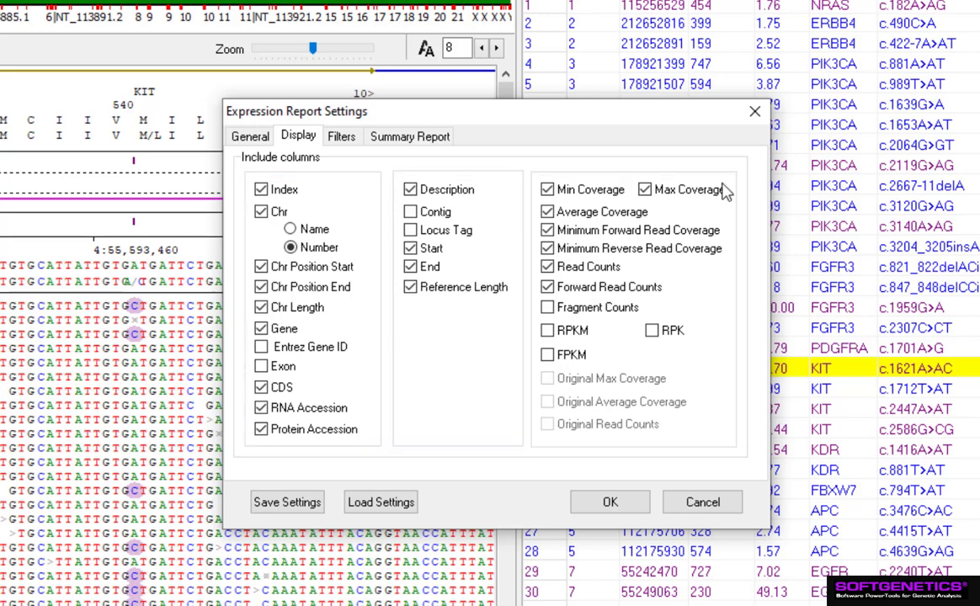
left_click(340, 137)
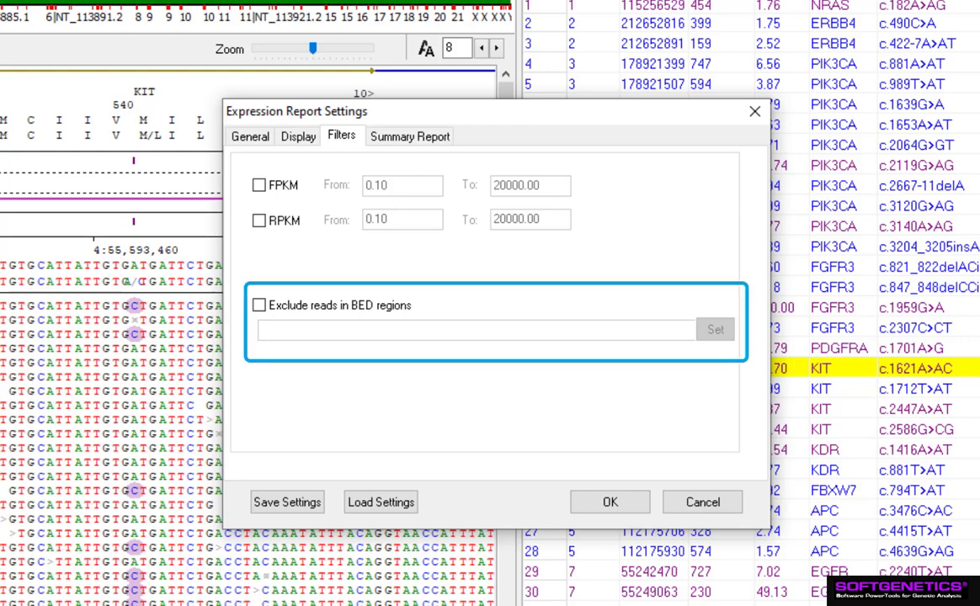
left_click(425, 137)
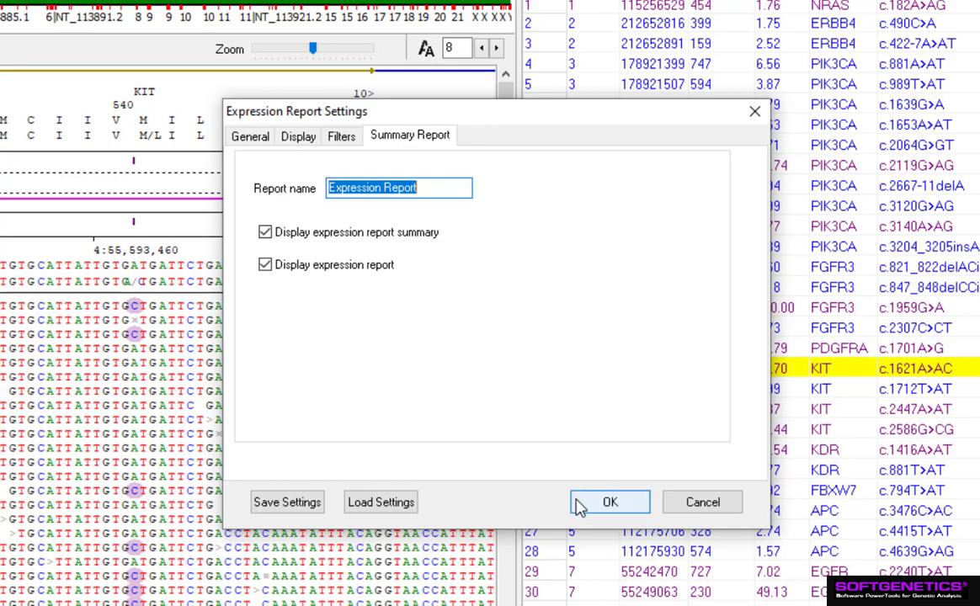
Step: Generate the Expression Report with these settings and point out its save option
left_click(604, 502)
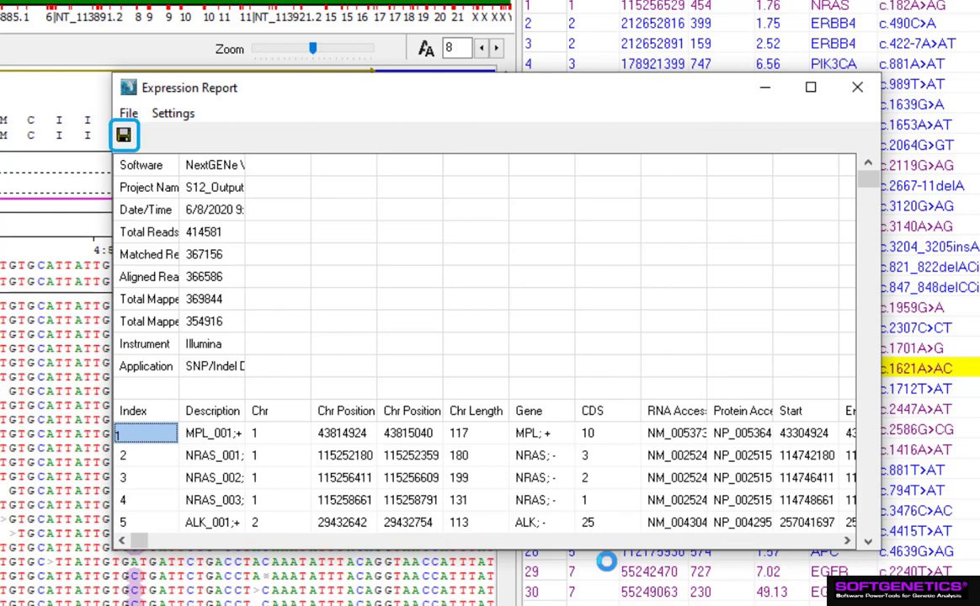
left_click(128, 116)
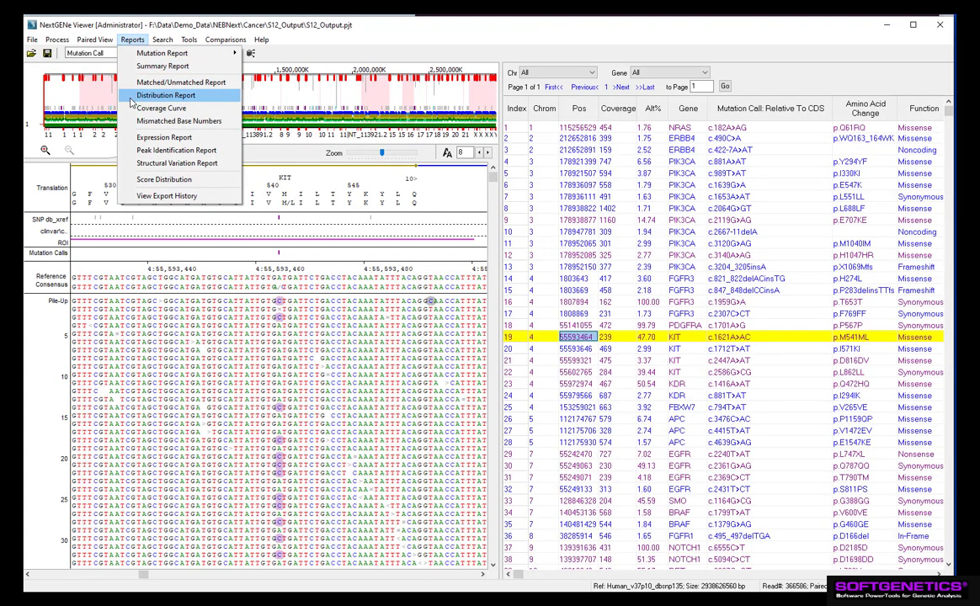
Step: Open the Distribution Report and review the chart options available under its View menu
left_click(132, 97)
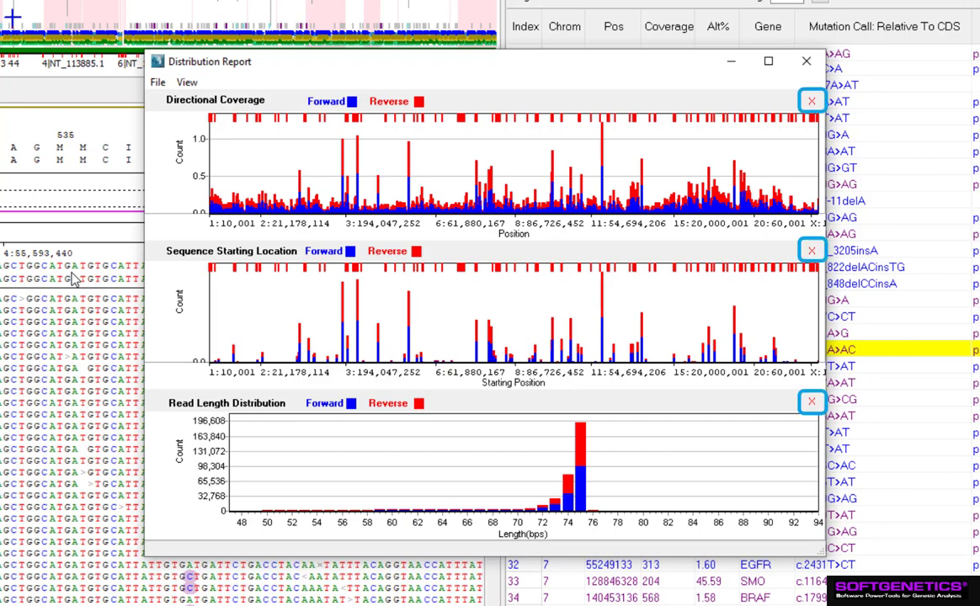
left_click(187, 82)
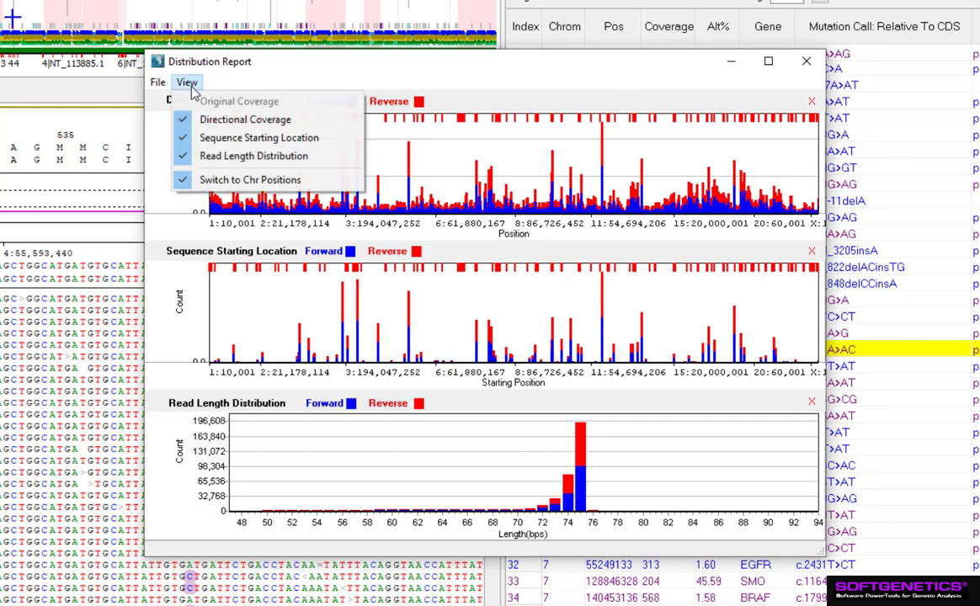
left_click(256, 53)
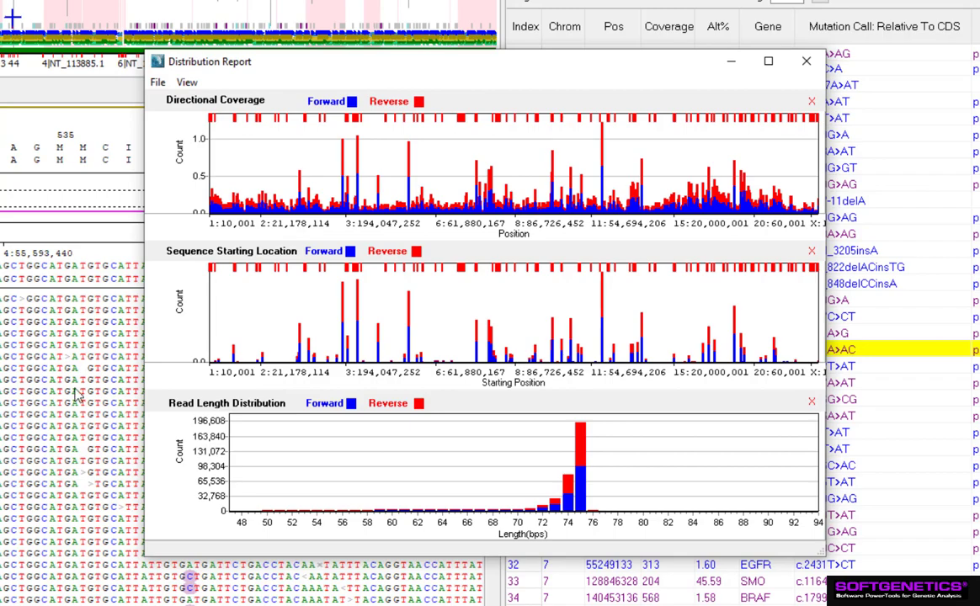
Step: Load the BED file CancerDirect_targets_hg19.bed into the Distribution Report
left_click(158, 83)
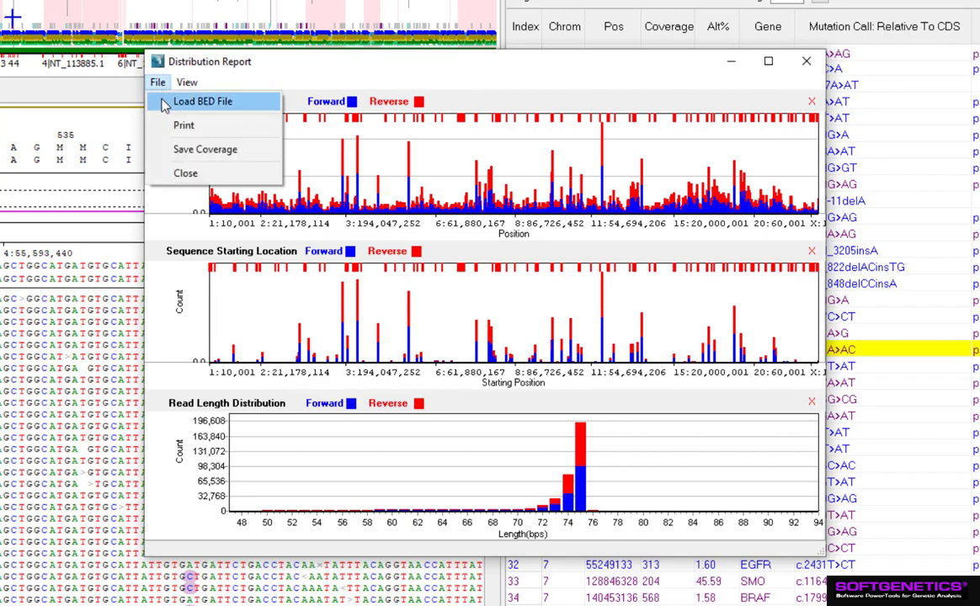
left_click(166, 103)
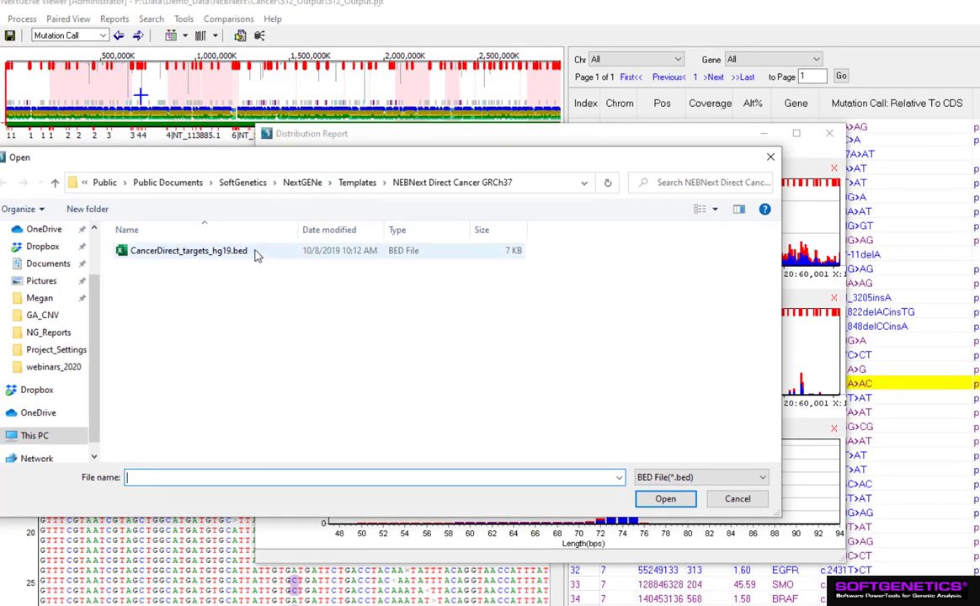
double_click(236, 251)
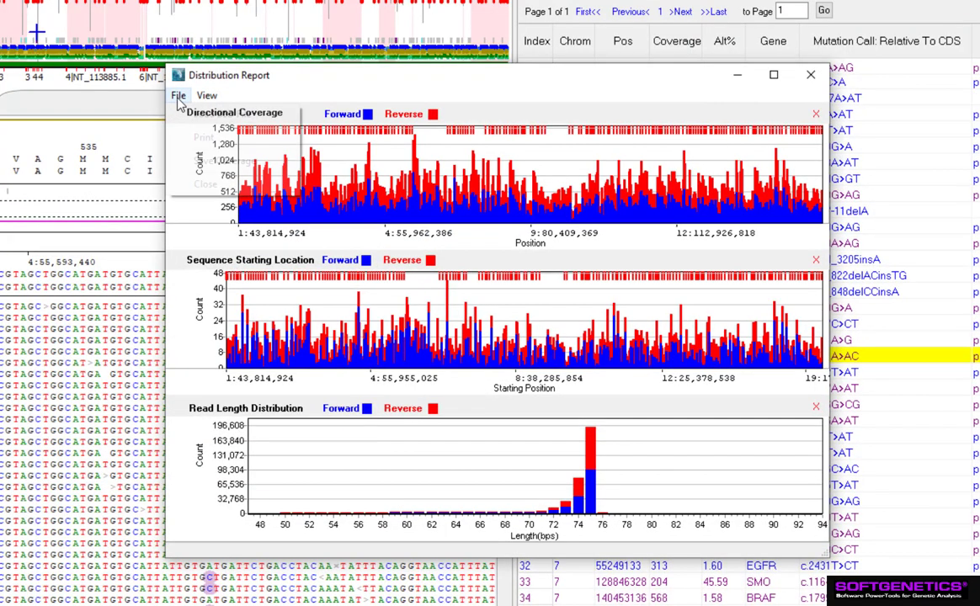
Step: Save the coverage, reviewing the General and Summary Report settings and accepting them to open the save dialog
left_click(266, 151)
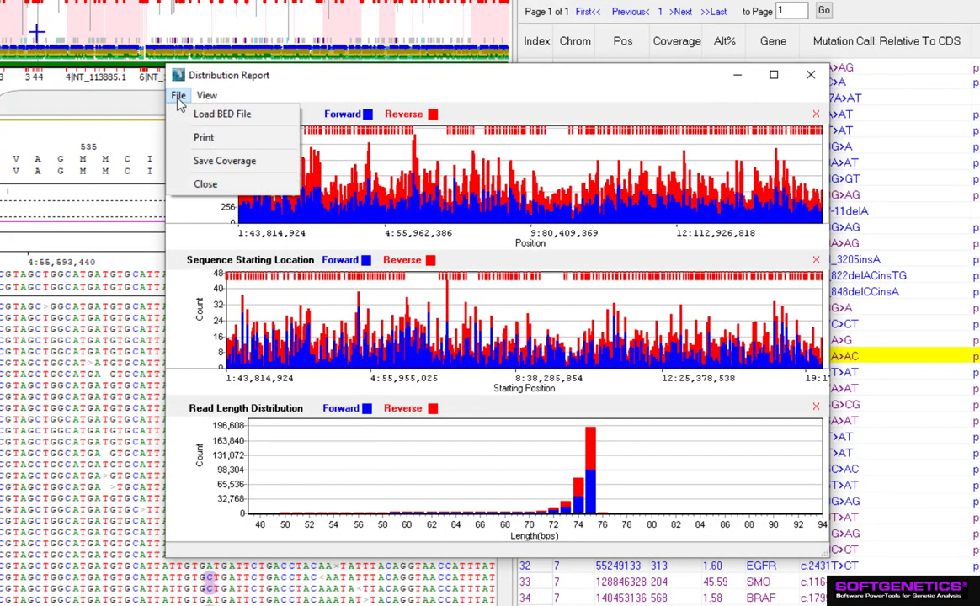
left_click(188, 166)
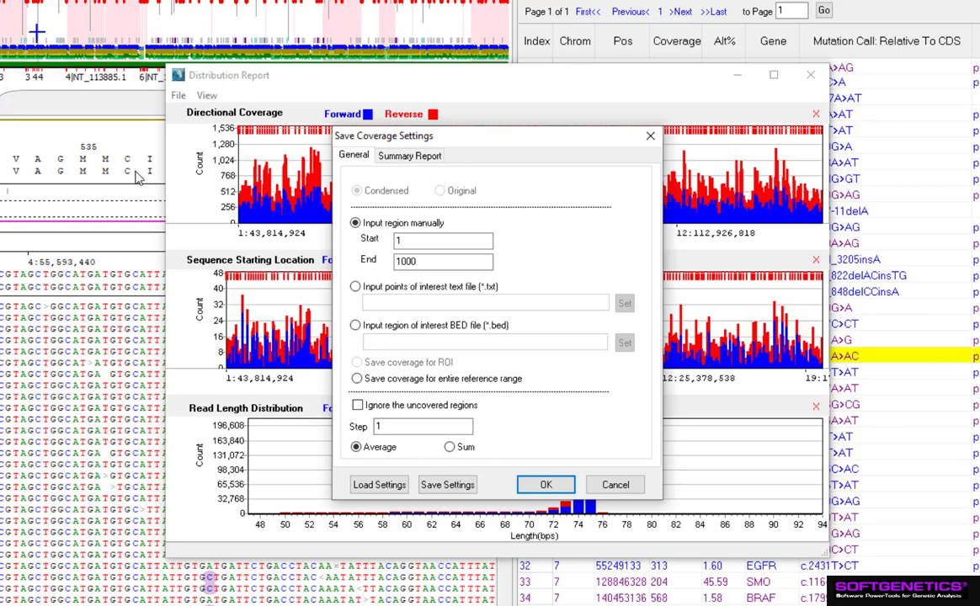
left_click(400, 156)
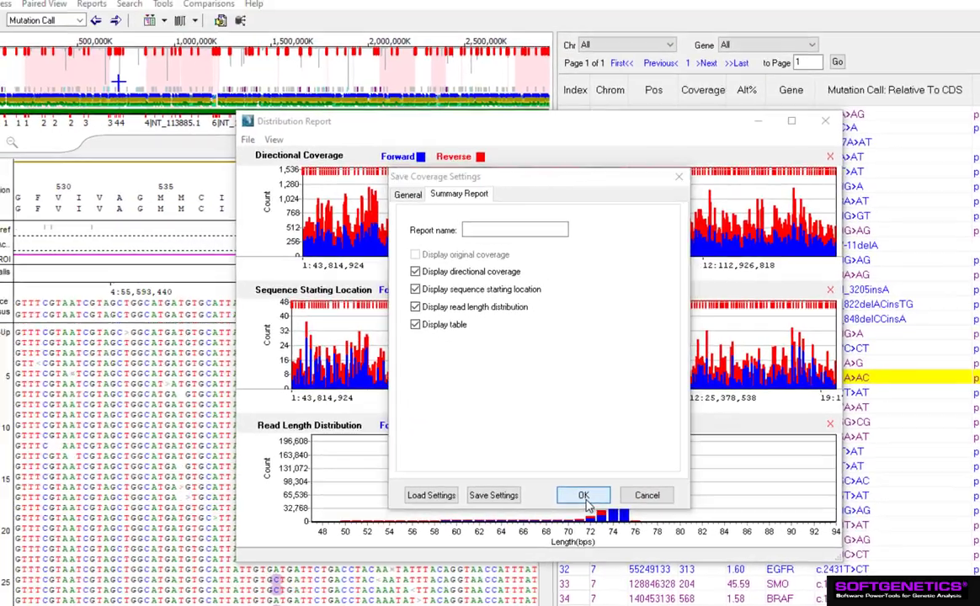
left_click(547, 486)
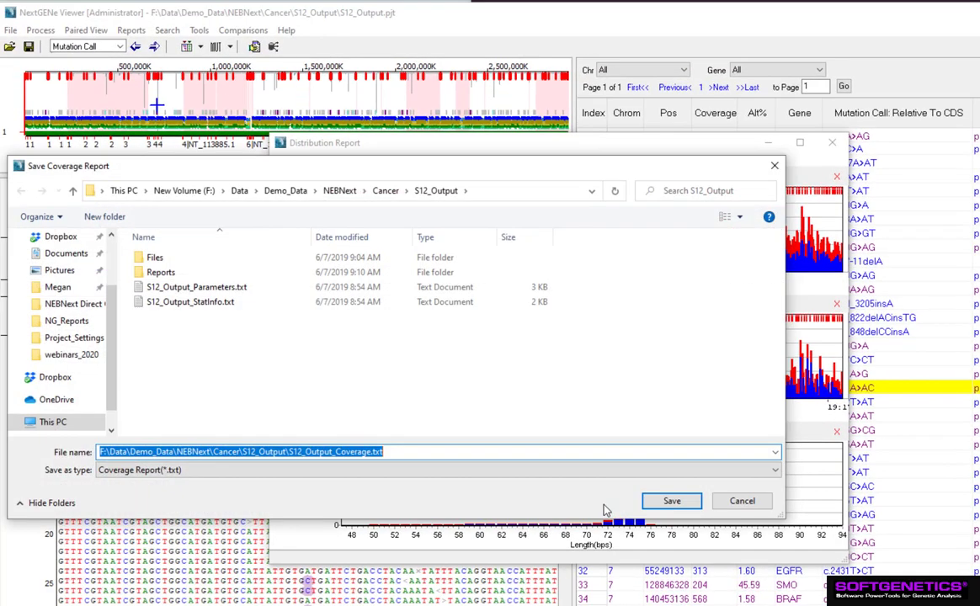